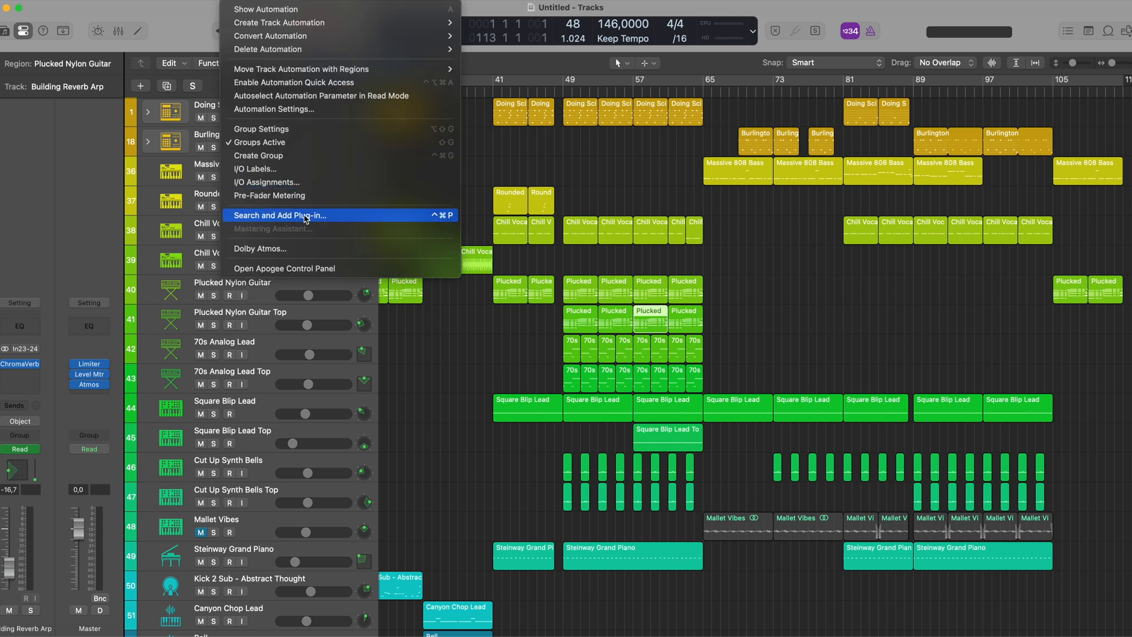
# - Open the search for adding an audio effect plug-in and dismiss it without choosing one
pyautogui.click(306, 217)
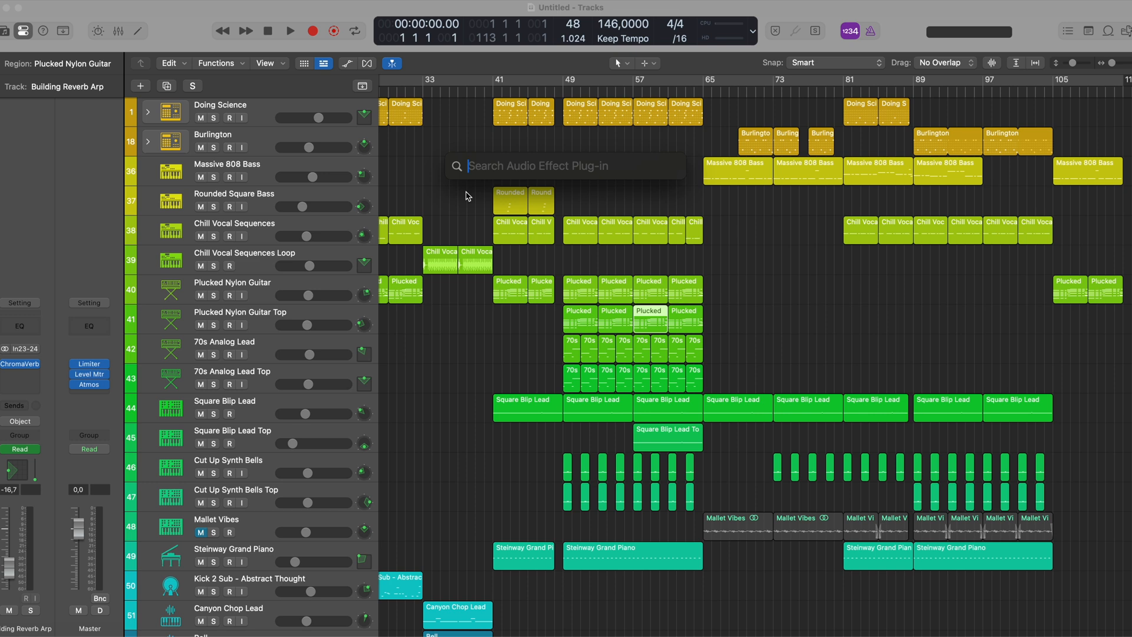
pyautogui.click(467, 196)
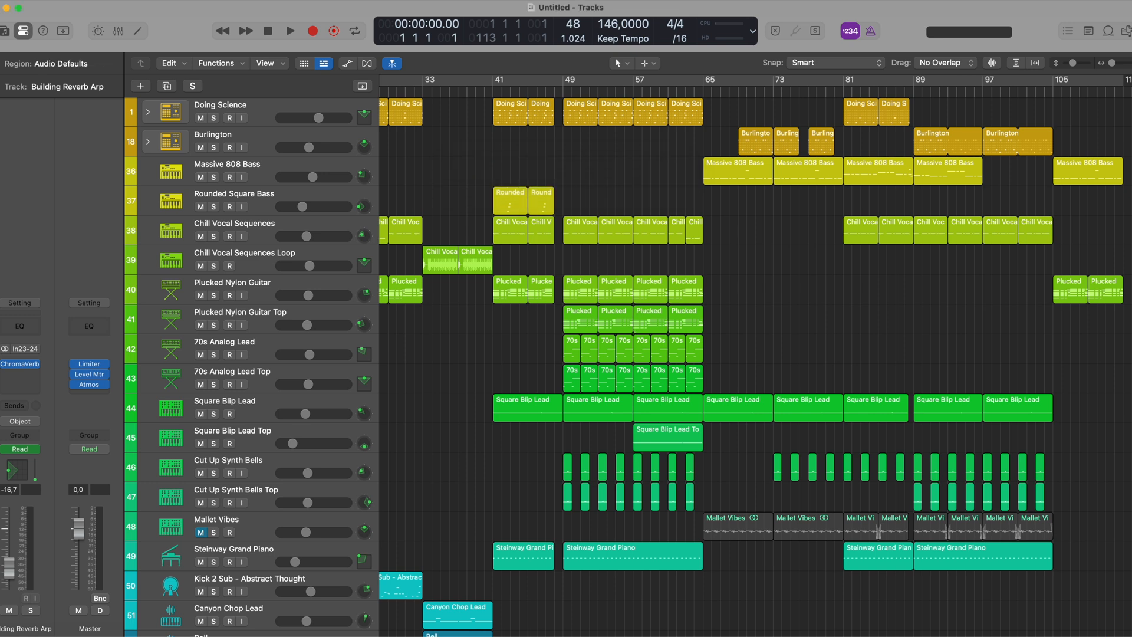
# - Search the project's tracks for "man" and select the Manzana FX track
pyautogui.click(126, 0)
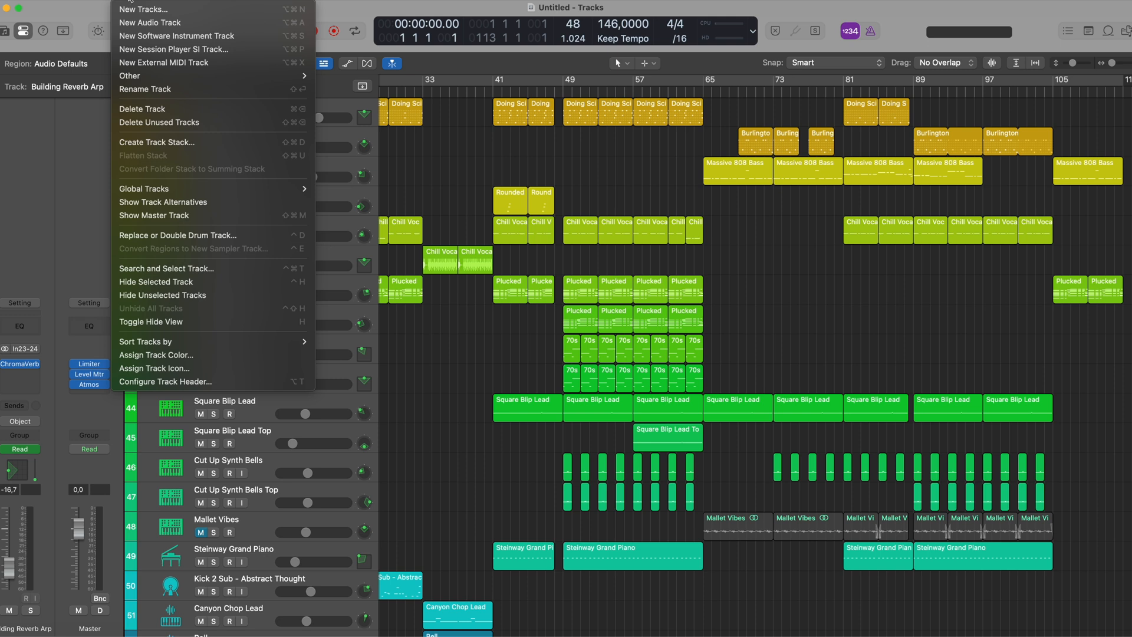
pyautogui.click(156, 270)
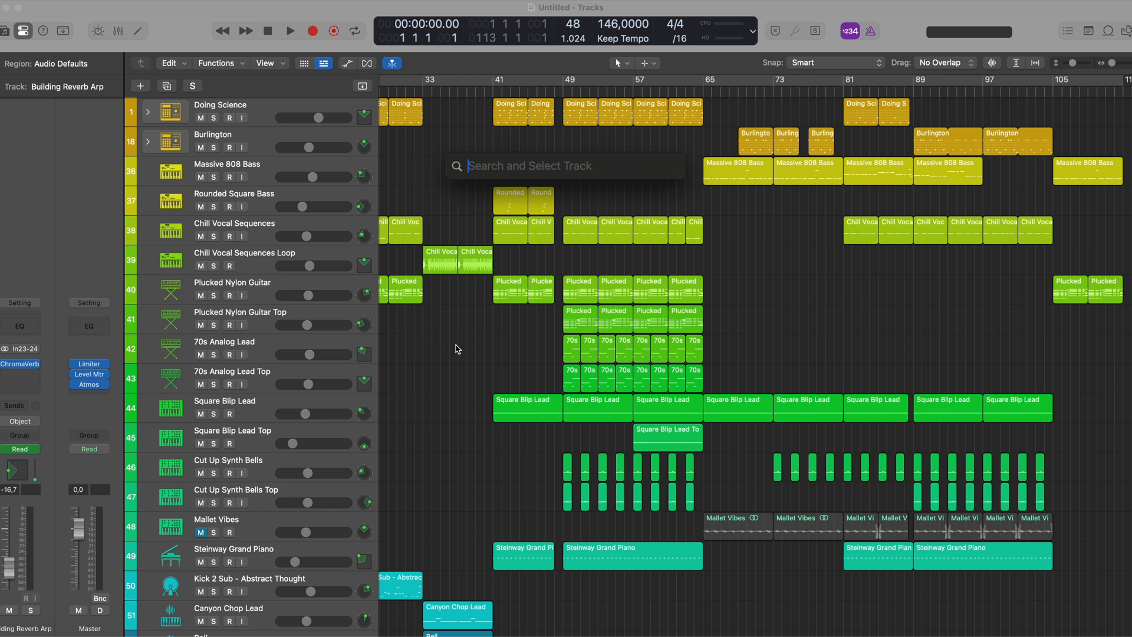
pyautogui.scroll(-5, 457, 348)
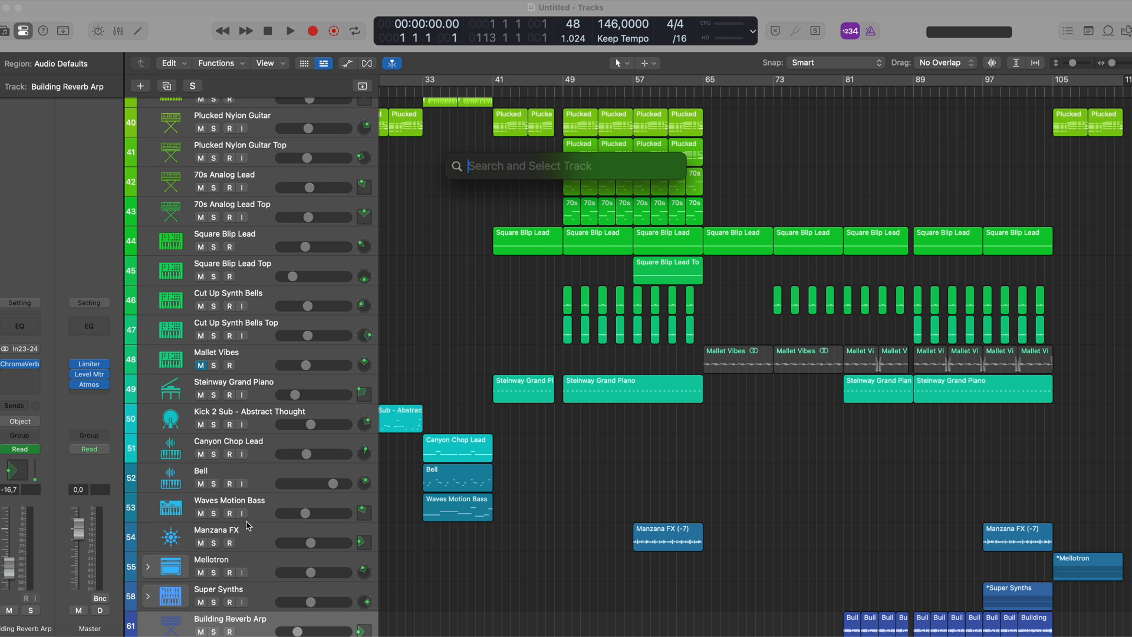
pyautogui.scroll(5, 442, 375)
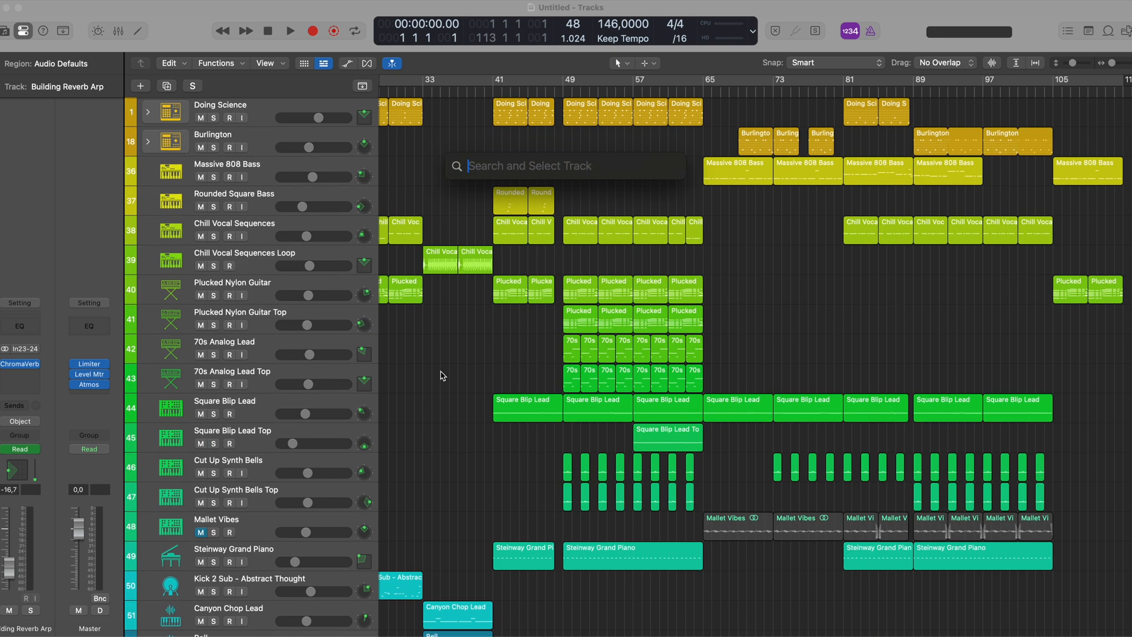
pyautogui.write('man')
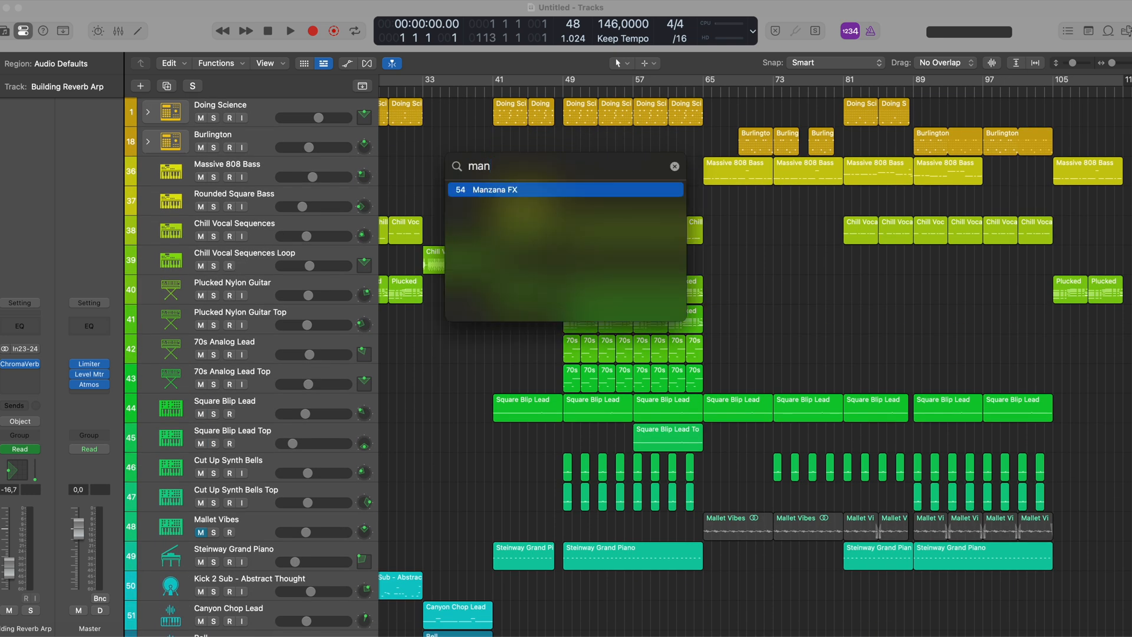
pyautogui.press('Return')
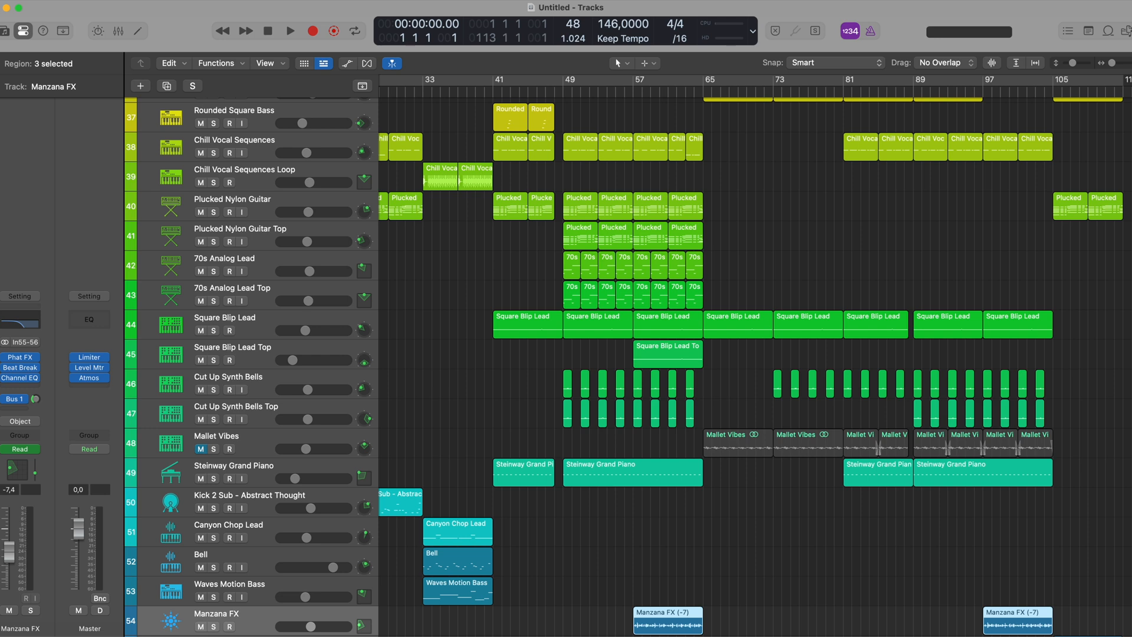
# - Repeat the track search for "man" and select Manzana FX from the results, bringing its track into view
pyautogui.scroll(-5, 377, 448)
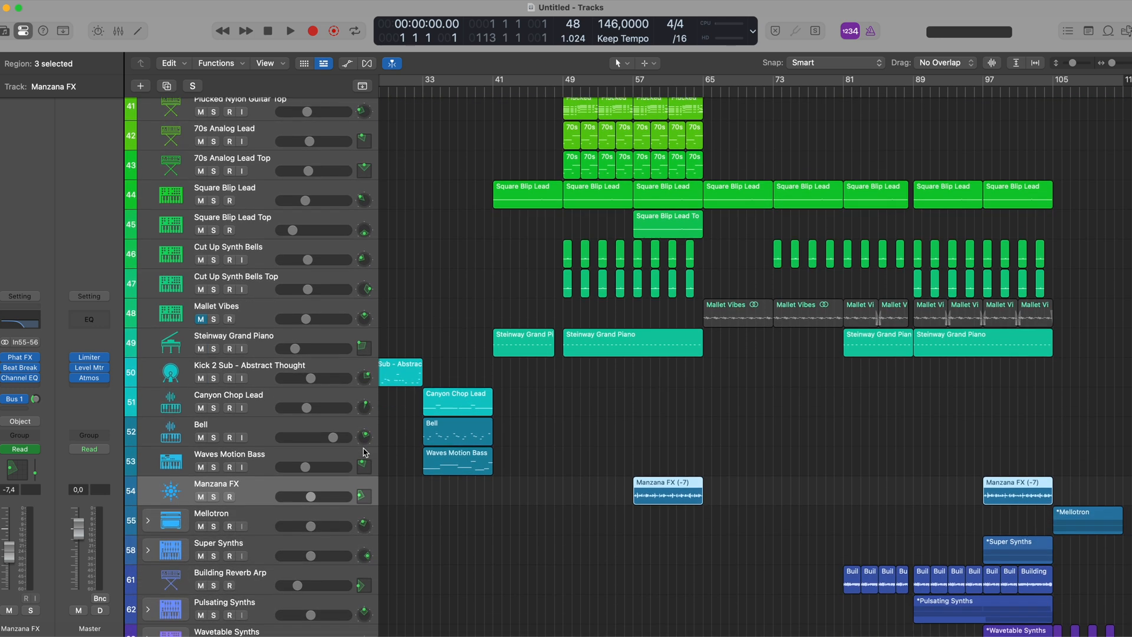
pyautogui.scroll(7, 363, 452)
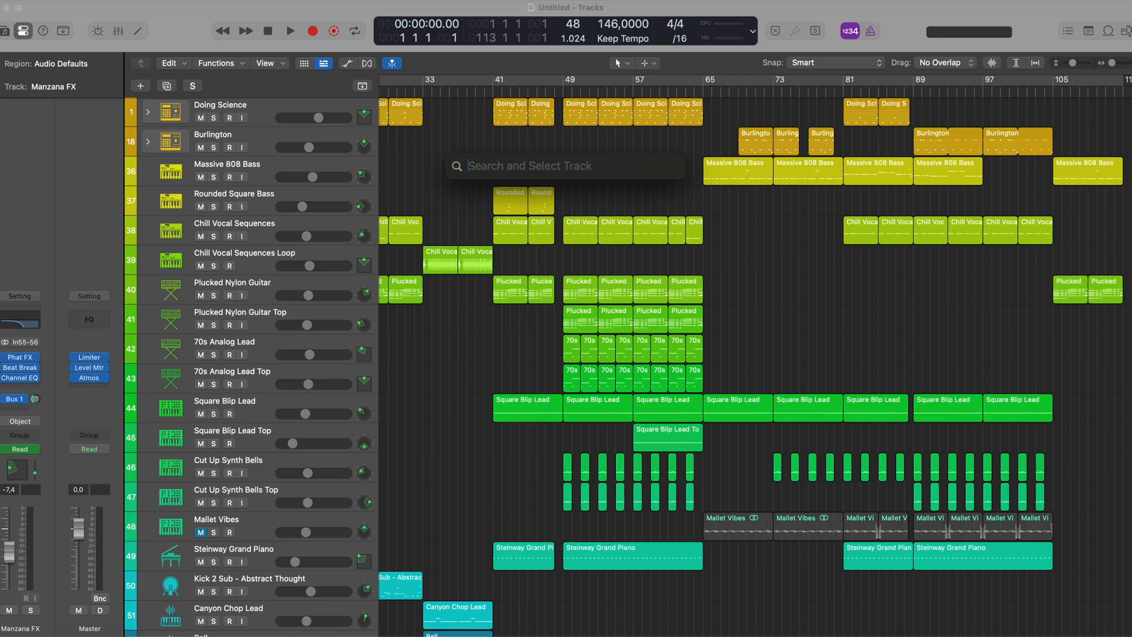
pyautogui.write('manza')
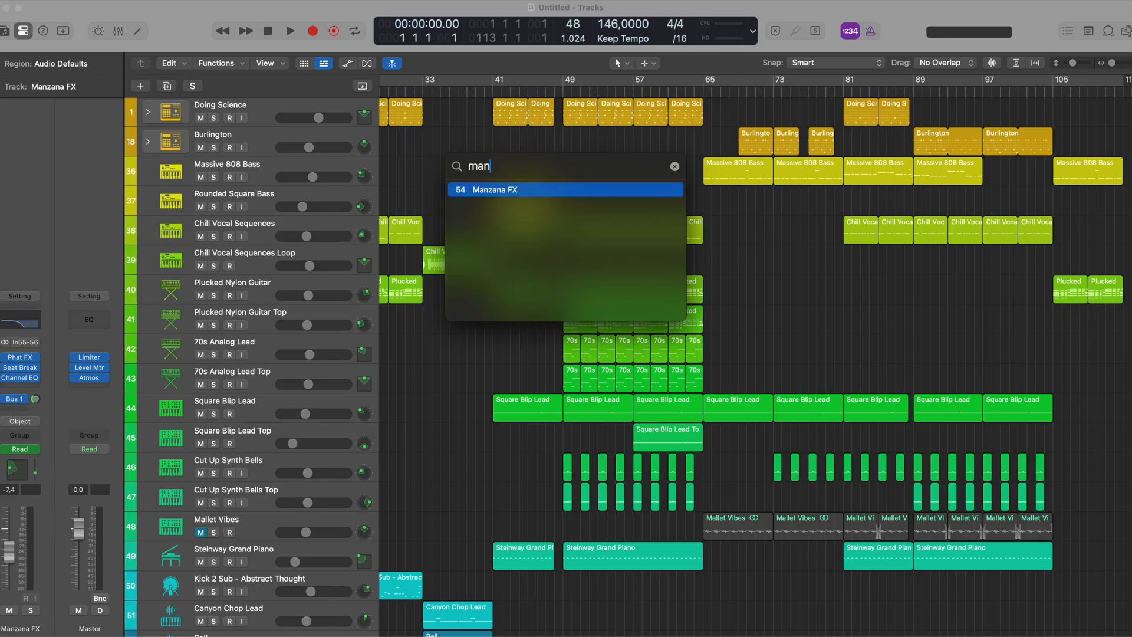
pyautogui.click(503, 190)
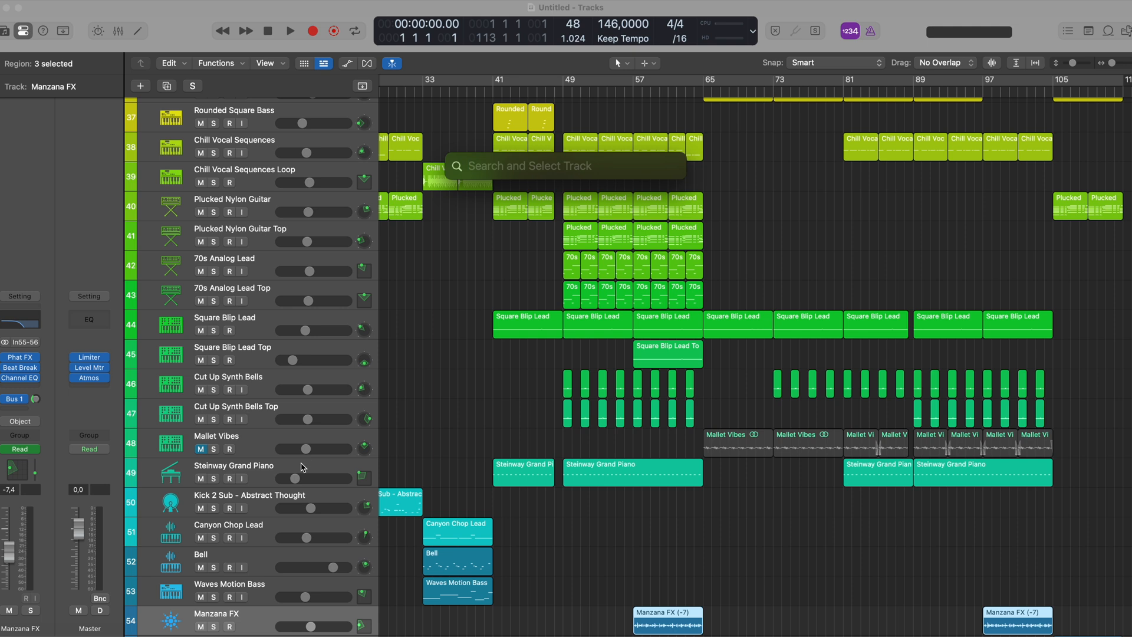
pyautogui.scroll(-4, 302, 467)
pyautogui.scroll(-3, 465, 239)
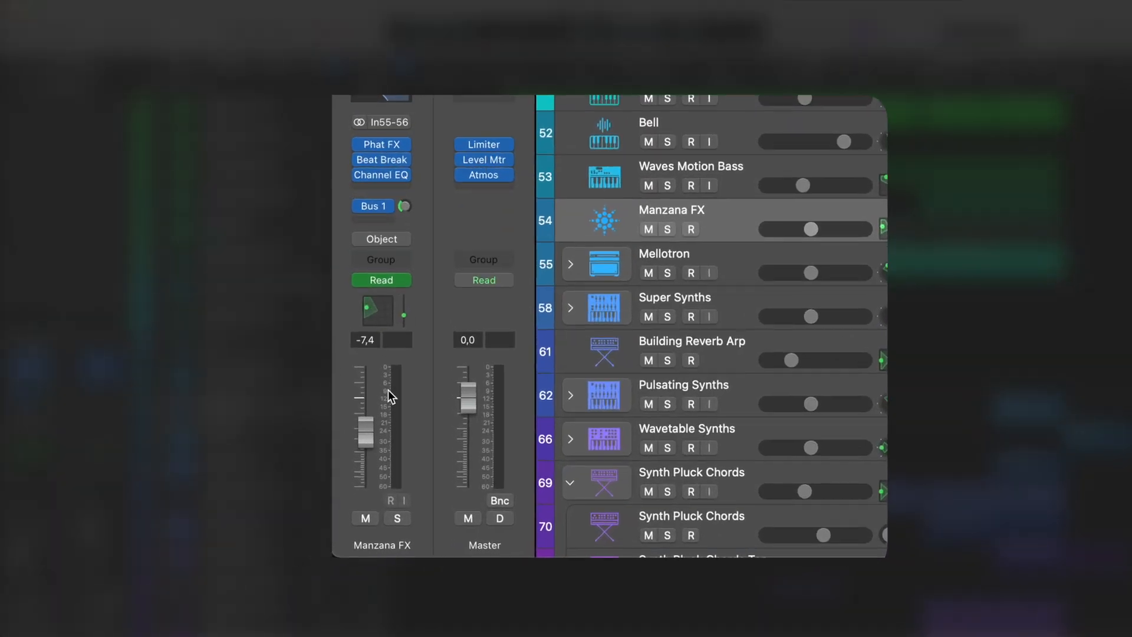
# - Enable Long Faders for the Manzana FX and Master channel strips in the inspector
pyautogui.rightClick(404, 384)
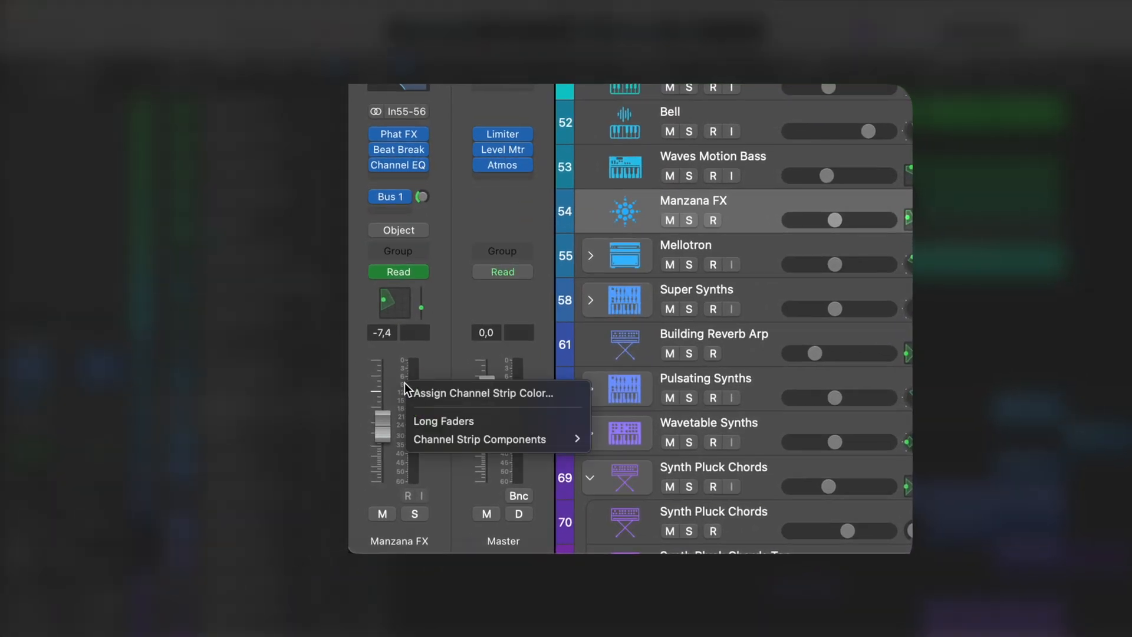
pyautogui.click(443, 421)
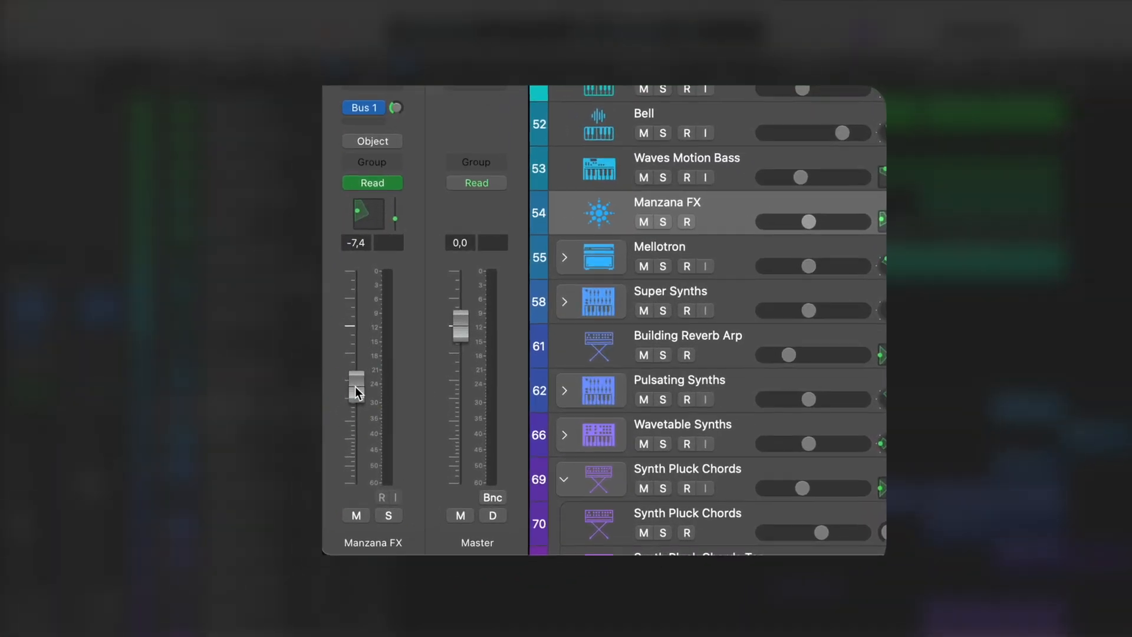
pyautogui.rightClick(386, 377)
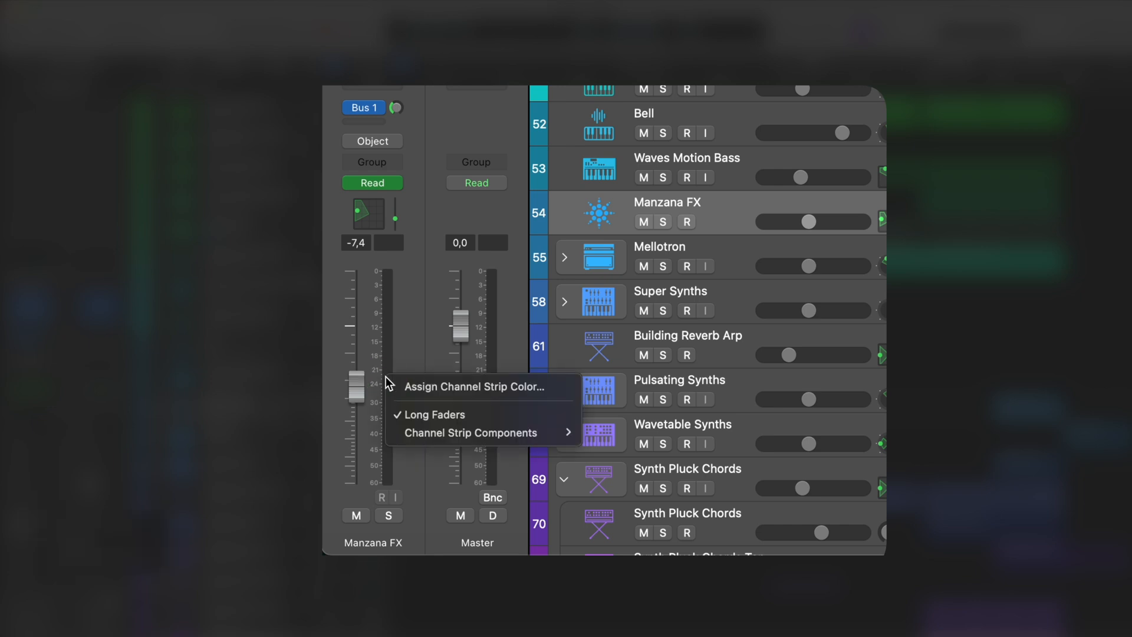
pyautogui.press('Escape')
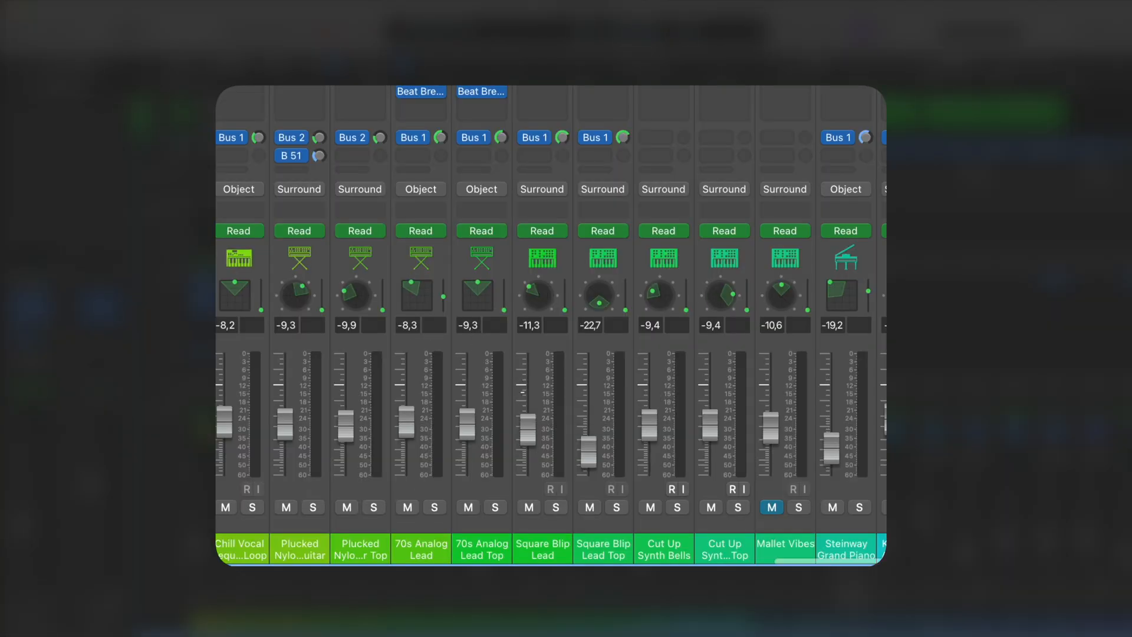
# - Enable Long Faders for all channel strips in the Mixer
pyautogui.rightClick(551, 400)
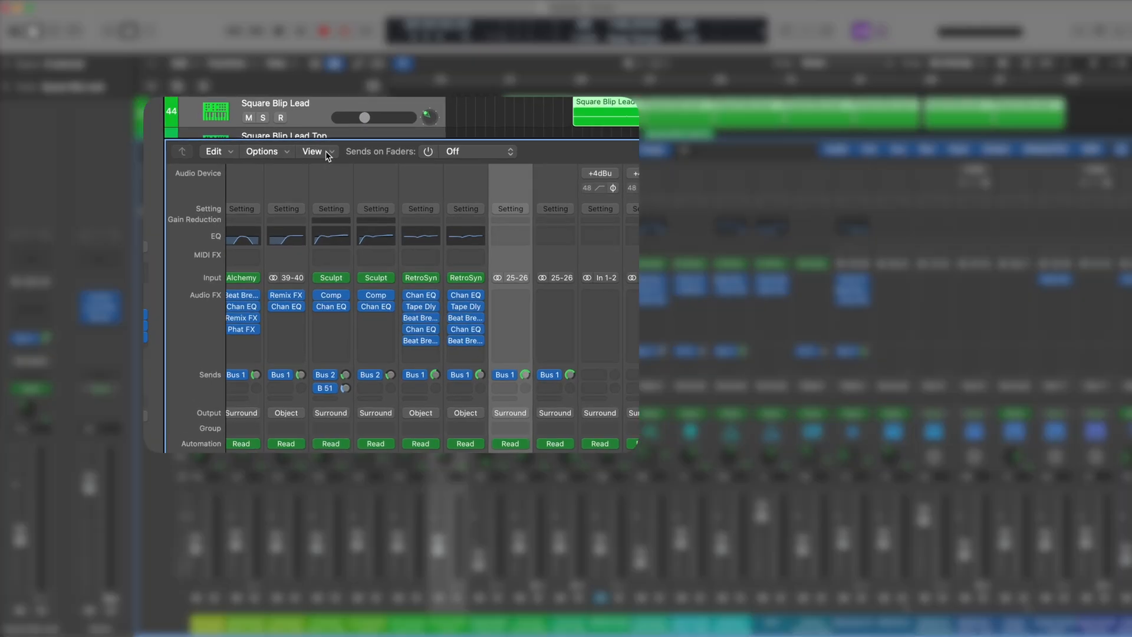
pyautogui.click(487, 156)
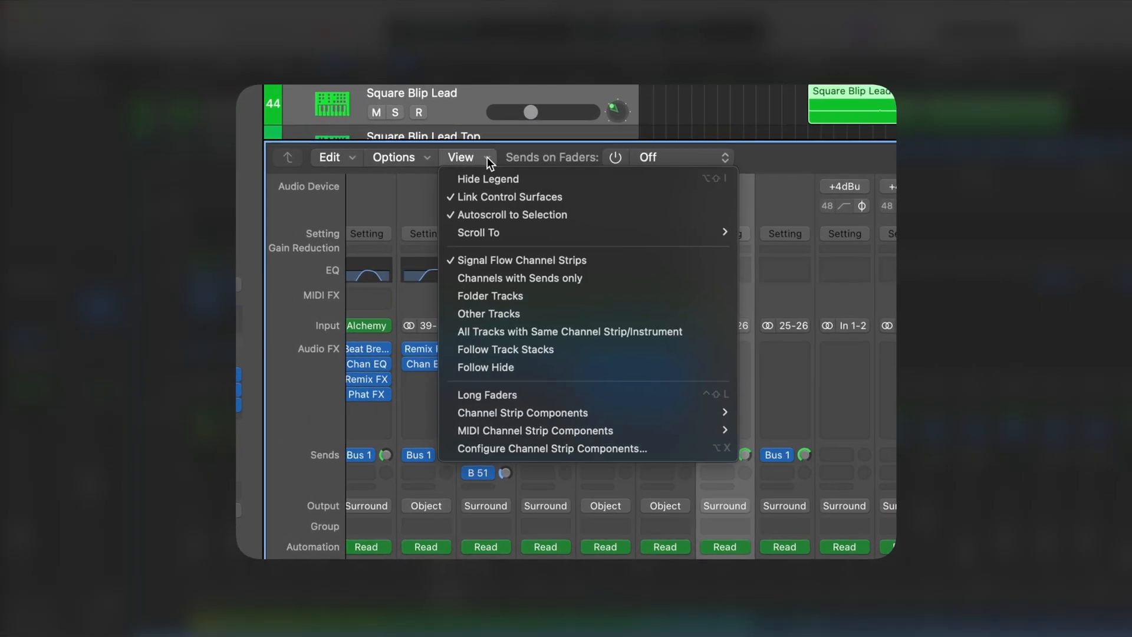
pyautogui.click(517, 393)
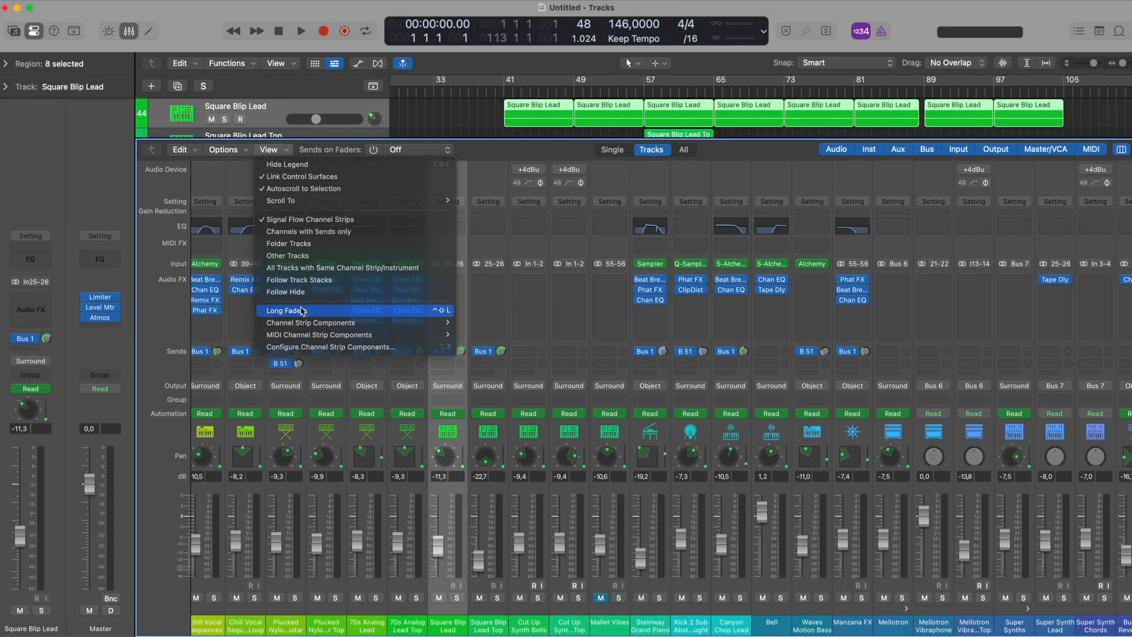
pyautogui.click(301, 308)
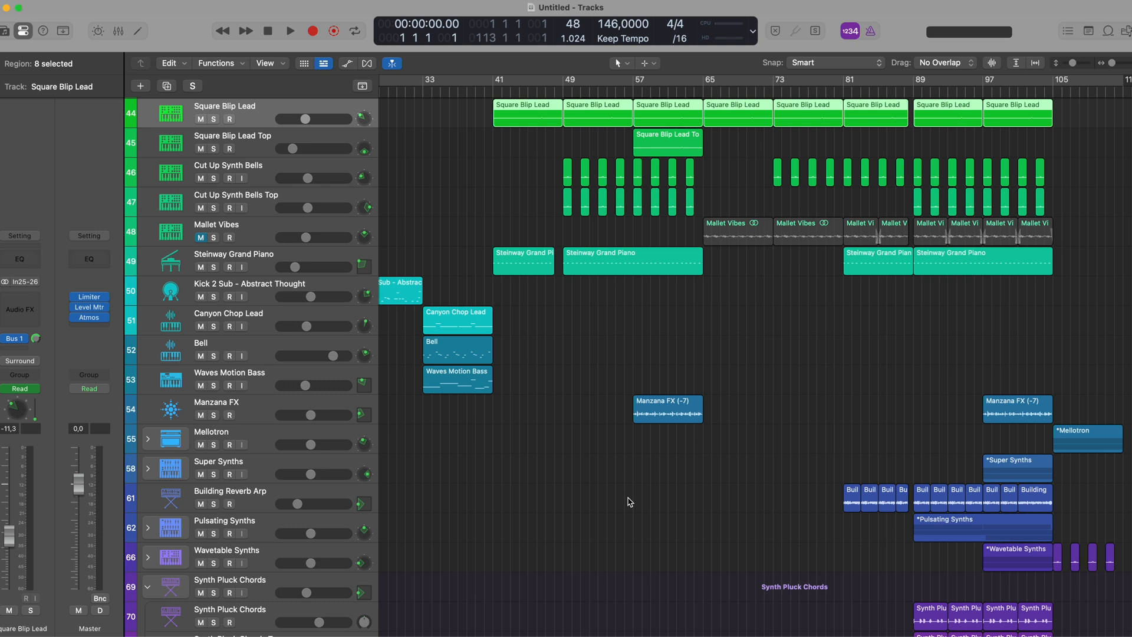
# - Open the project's Undo History and review the recorded actions
pyautogui.click(184, 64)
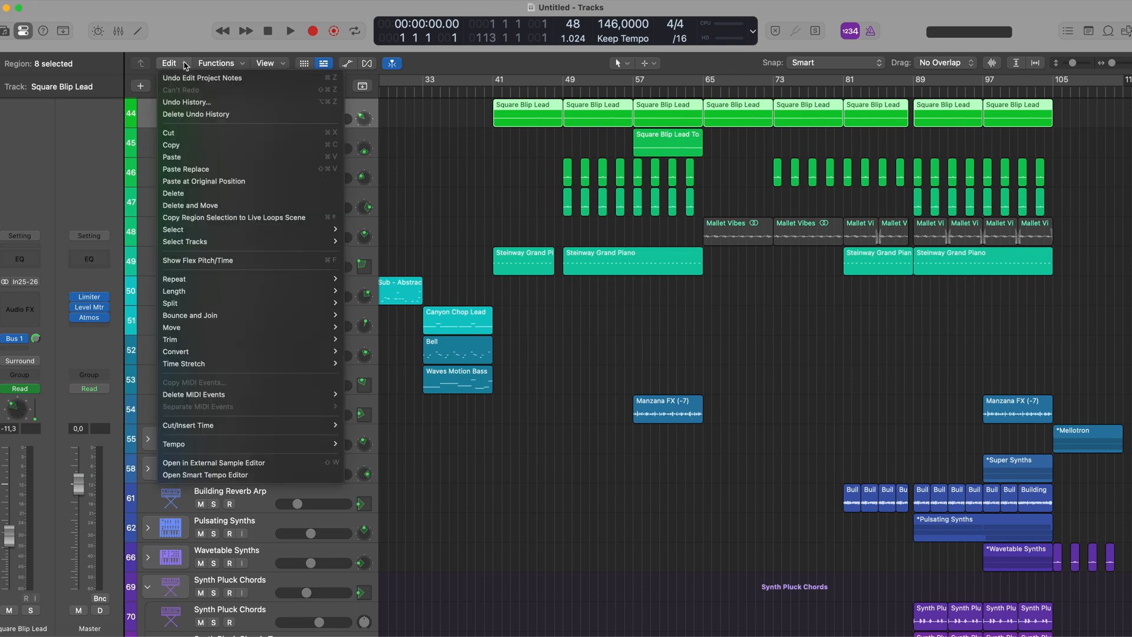
pyautogui.click(187, 102)
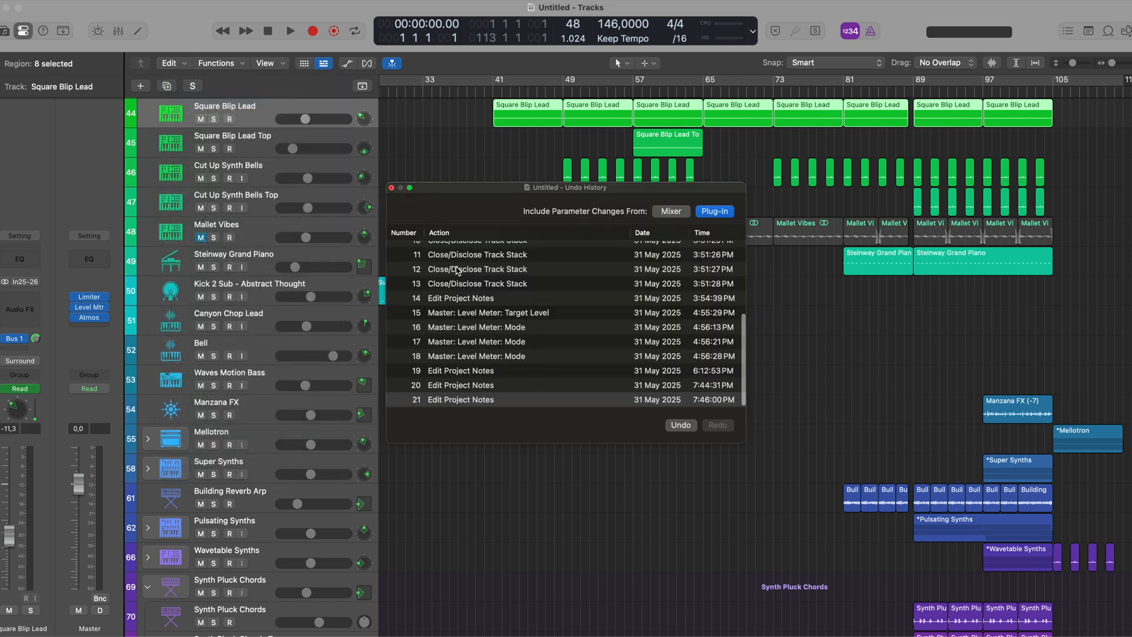
pyautogui.moveTo(499, 197); pyautogui.dragTo(473, 193)
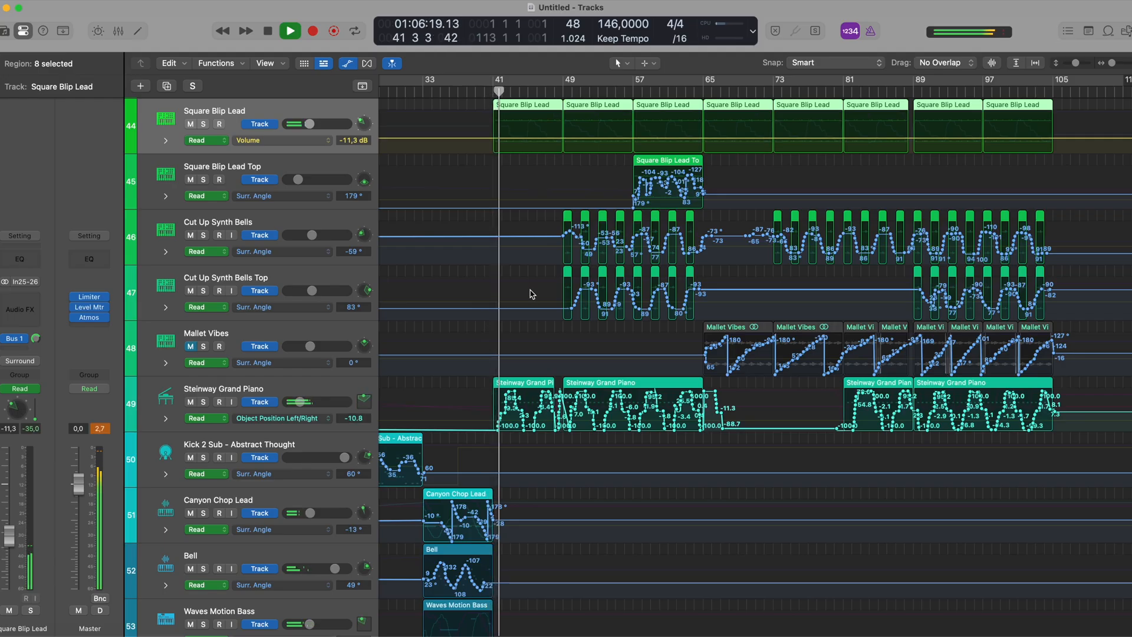
# - Open the Steinway Grand Piano track's 3D Object Panner during playback and move its window clear of the track headers
pyautogui.doubleClick(362, 403)
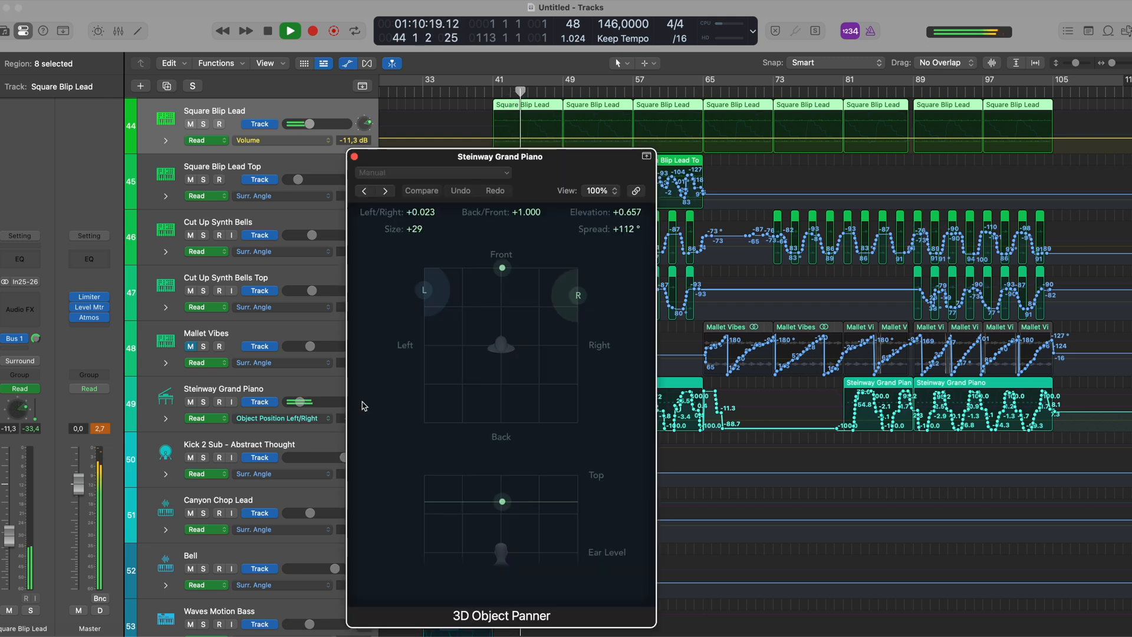
pyautogui.moveTo(566, 166); pyautogui.dragTo(902, 128)
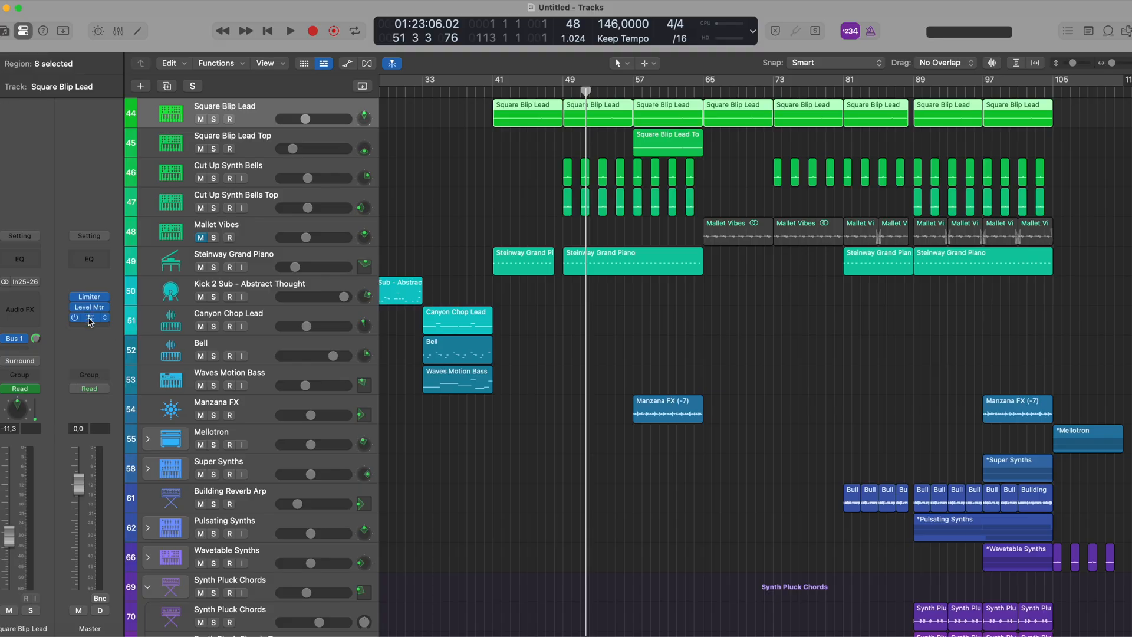
# - Open the Dolby Atmos plug-in on the Master channel and set its monitoring format to 2.0 Direct
pyautogui.click(90, 318)
pyautogui.moveTo(686, 175); pyautogui.dragTo(605, 124)
pyautogui.click(370, 181)
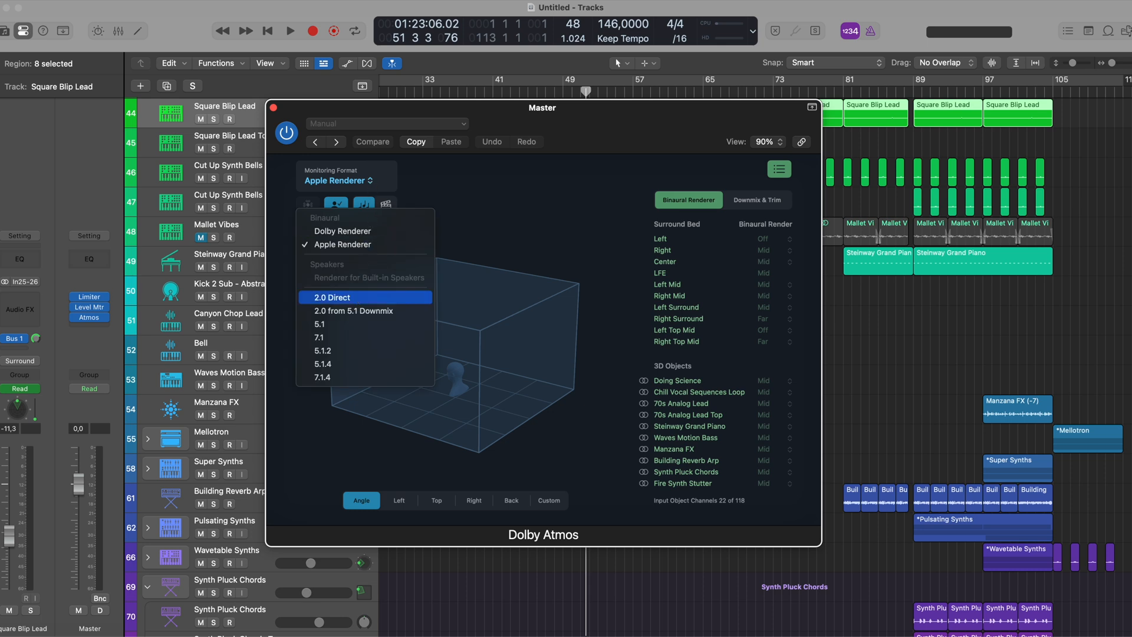
pyautogui.click(356, 299)
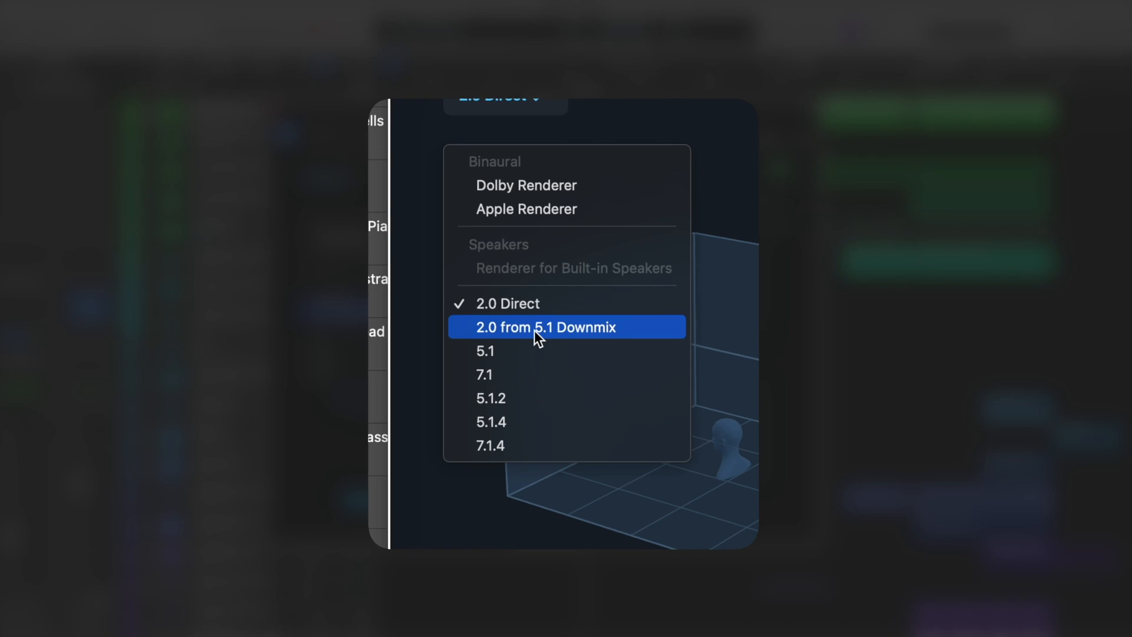
pyautogui.click(534, 331)
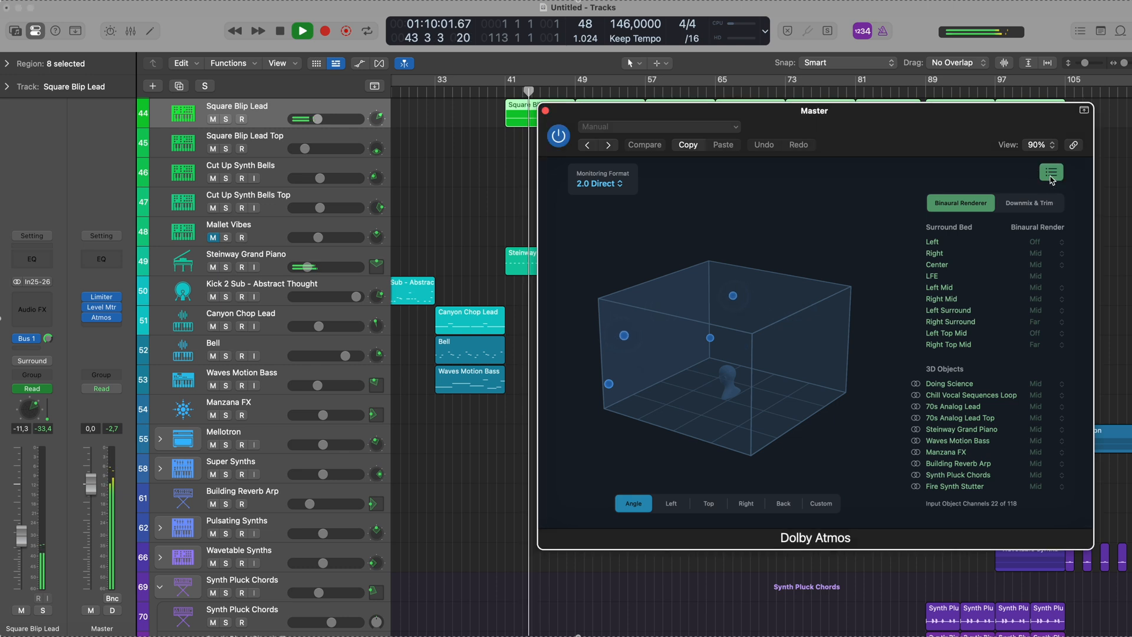
# - Hide the Dolby Atmos plug-in's bed and object list, and open the Waves Motion Bass track's 3D Object Panner
pyautogui.click(1052, 177)
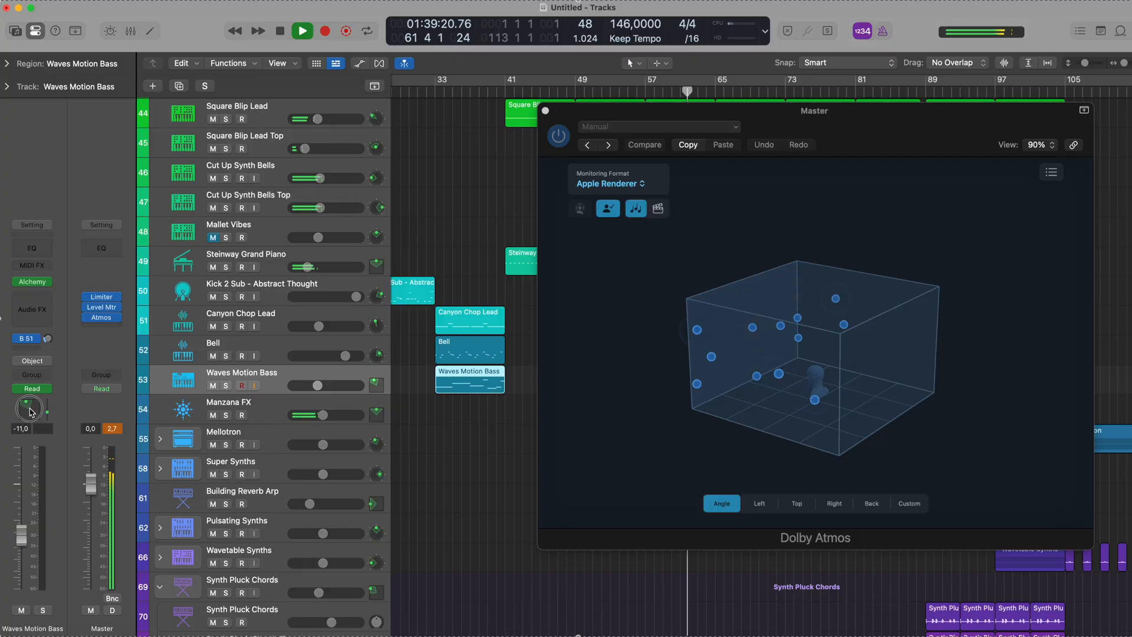
pyautogui.doubleClick(30, 410)
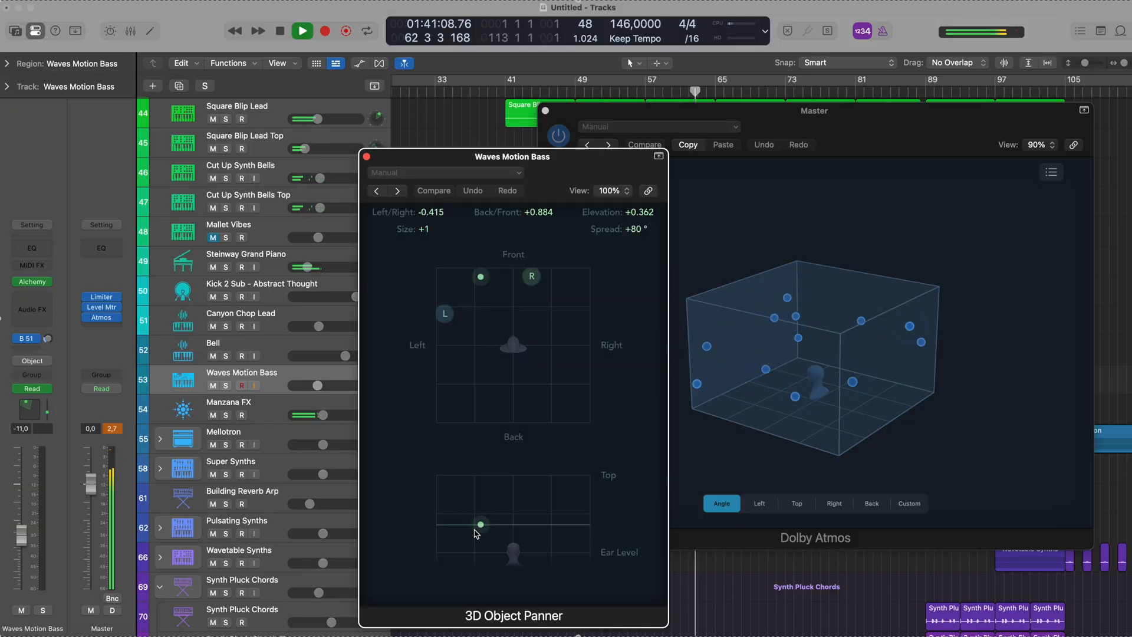